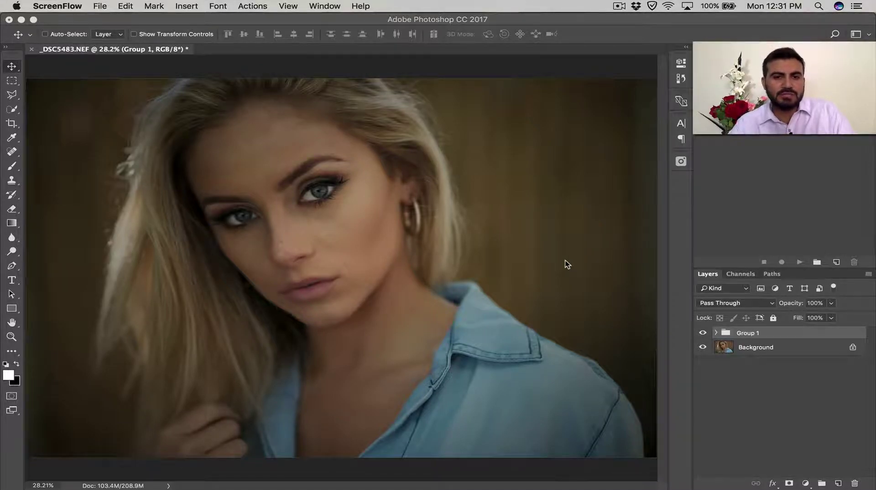
- Compare the finished edits, then delete the Group 1 layer
{"action": "left_click", "coordinate": [703, 334]}
{"action": "left_click", "coordinate": [703, 334]}
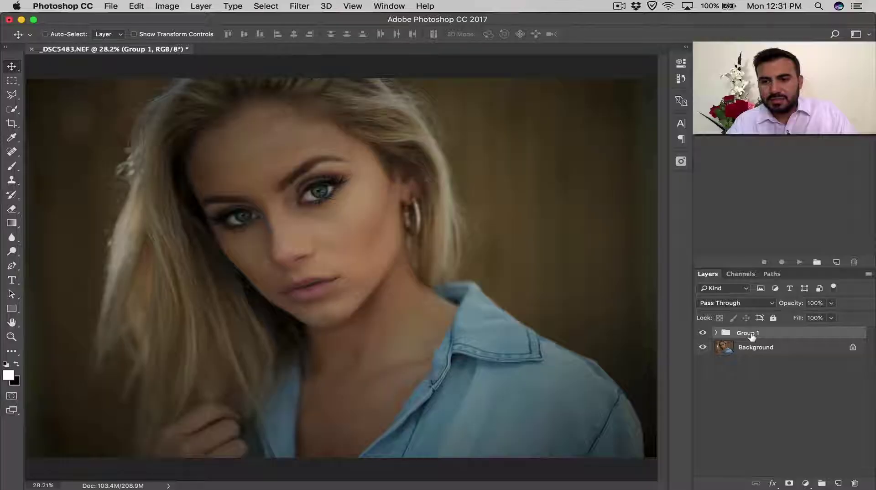
{"action": "mouse_move", "coordinate": [749, 337]}
{"action": "left_mouse_down"}
{"action": "mouse_move", "coordinate": [802, 399]}
{"action": "mouse_move", "coordinate": [816, 455]}
{"action": "mouse_move", "coordinate": [855, 483]}
{"action": "left_mouse_up"}
- Add a Curves layer in Screen blend mode with its mask inverted to black
{"action": "left_click", "coordinate": [806, 484]}
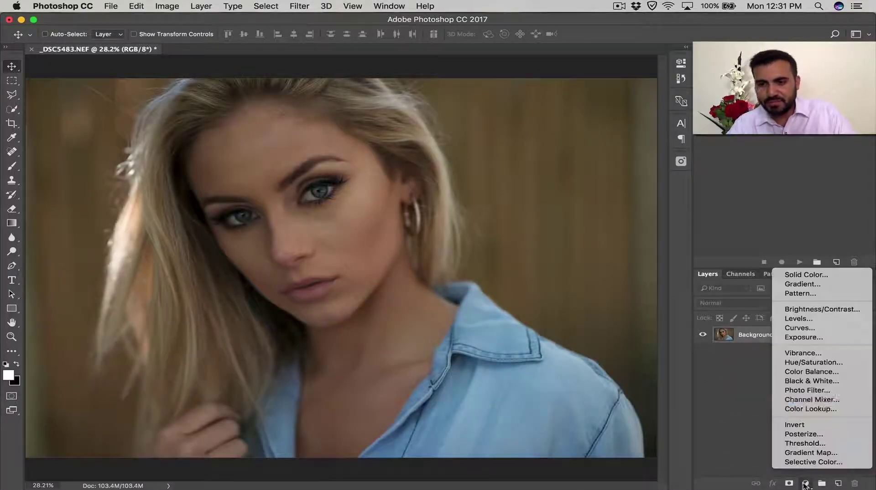
{"action": "left_click", "coordinate": [798, 329]}
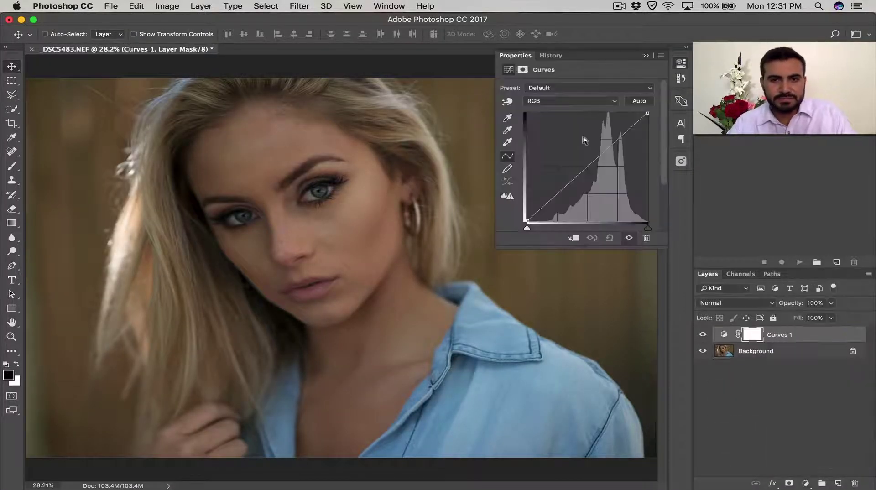
{"action": "left_click", "coordinate": [720, 305]}
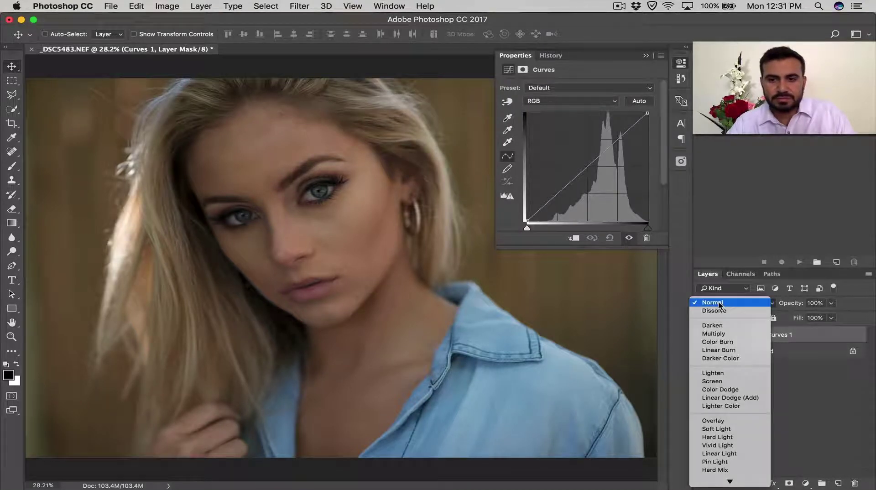
{"action": "left_click", "coordinate": [713, 381]}
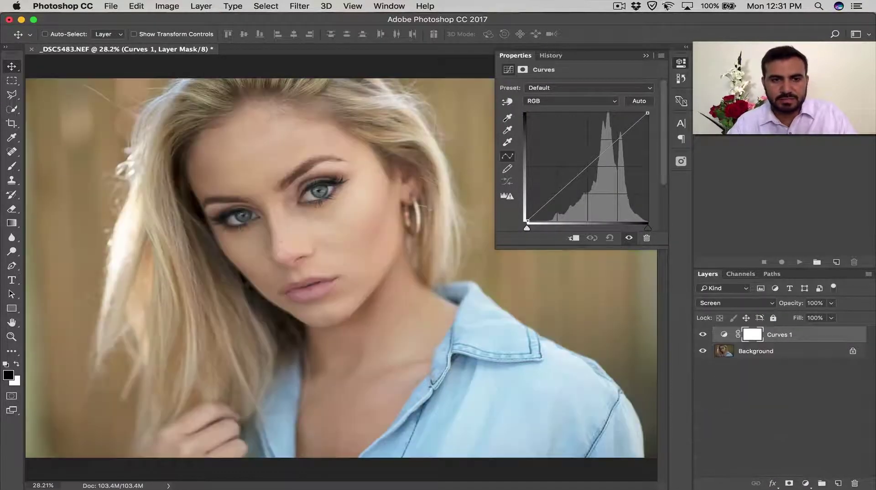
{"action": "left_click", "coordinate": [680, 64]}
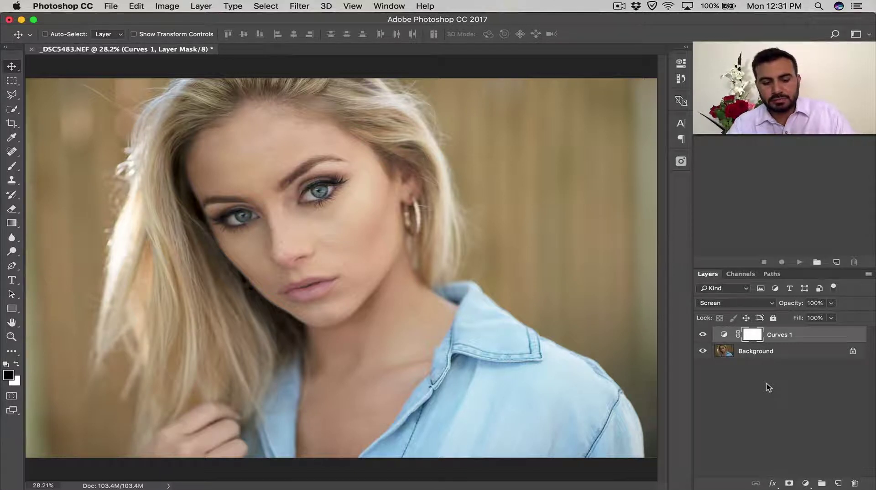
{"action": "key", "text": "ctrl+i"}
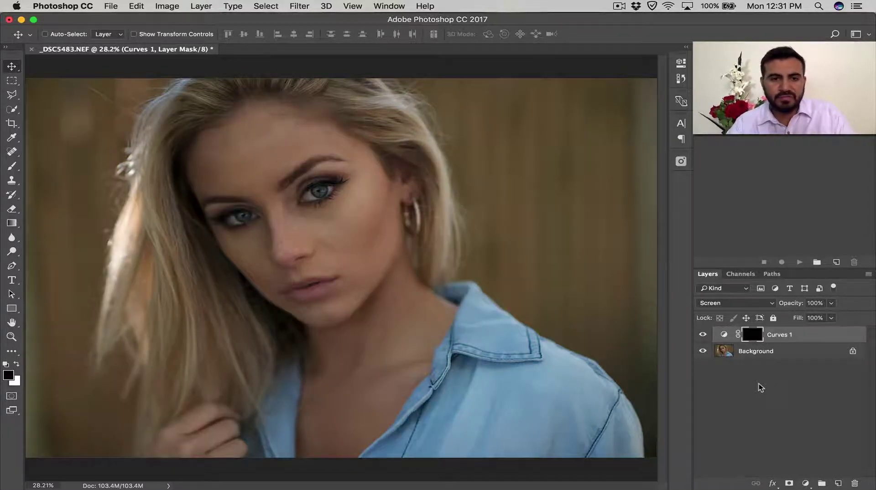
- Zoom in on the right eye and paint its whites white on the Curves 1 mask
{"action": "mouse_move", "coordinate": [304, 191]}
{"action": "left_mouse_down"}
{"action": "mouse_move", "coordinate": [402, 276]}
{"action": "mouse_move", "coordinate": [373, 355]}
{"action": "left_mouse_up"}
{"action": "key", "text": "b"}
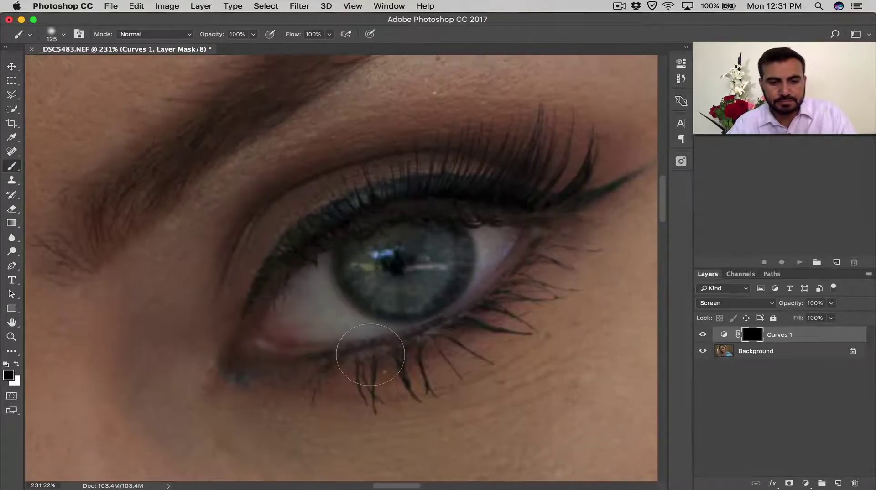
{"action": "key", "text": "x"}
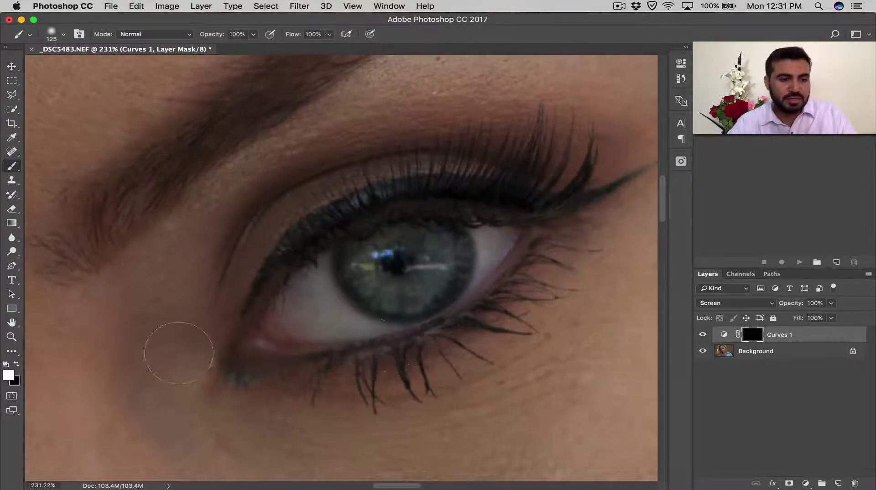
{"action": "key", "text": "x"}
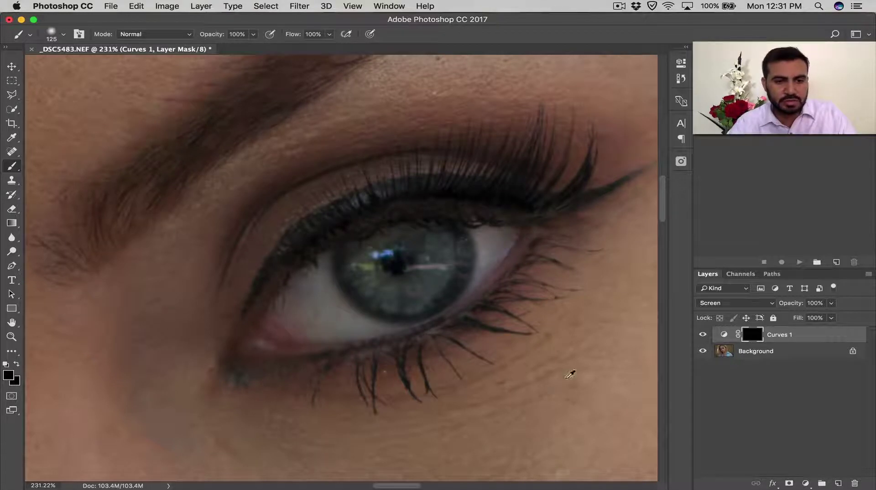
{"action": "key", "text": "x"}
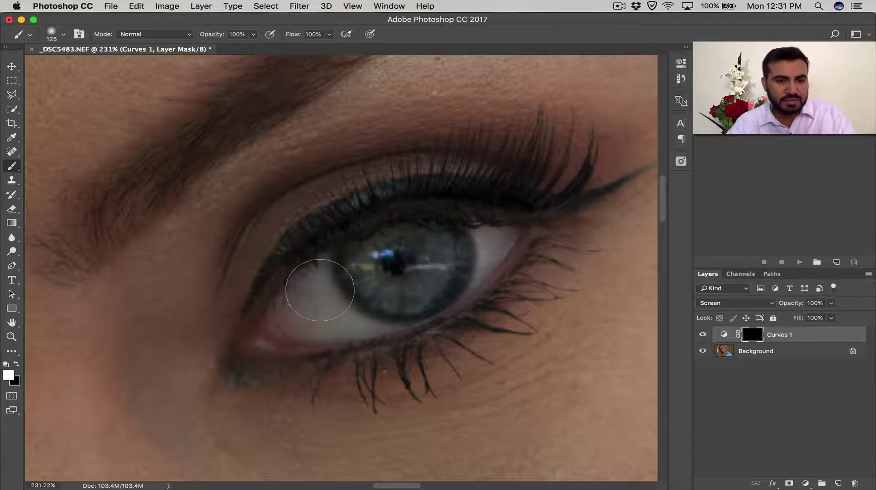
{"action": "left_click_drag", "start_coordinate": [320, 290], "coordinate": [341, 332]}
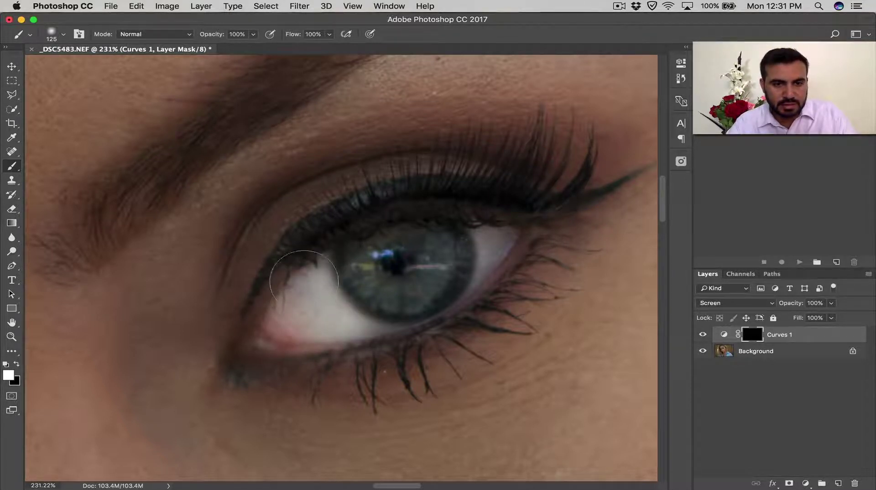
{"action": "left_click_drag", "start_coordinate": [342, 332], "coordinate": [393, 336]}
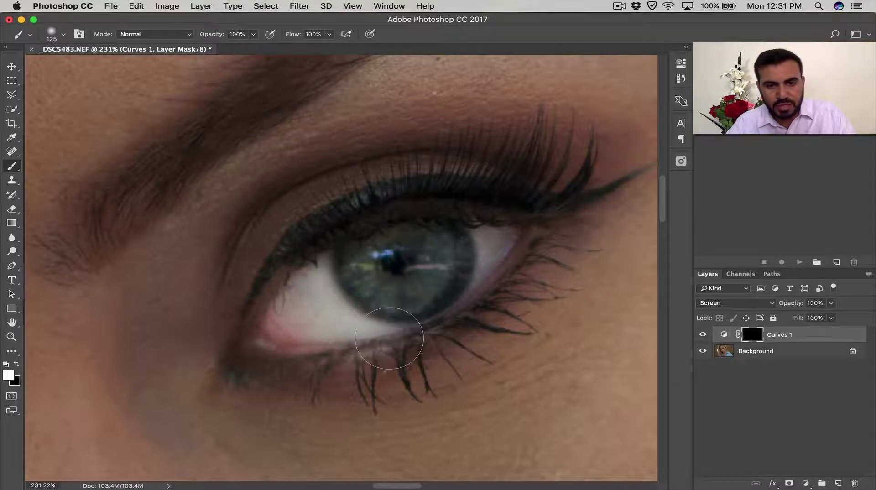
{"action": "mouse_move", "coordinate": [497, 261]}
{"action": "left_mouse_down"}
{"action": "mouse_move", "coordinate": [497, 240]}
{"action": "mouse_move", "coordinate": [513, 274]}
{"action": "mouse_move", "coordinate": [500, 300]}
{"action": "mouse_move", "coordinate": [450, 339]}
{"action": "mouse_move", "coordinate": [320, 351]}
{"action": "mouse_move", "coordinate": [274, 334]}
{"action": "mouse_move", "coordinate": [306, 272]}
{"action": "left_mouse_up"}
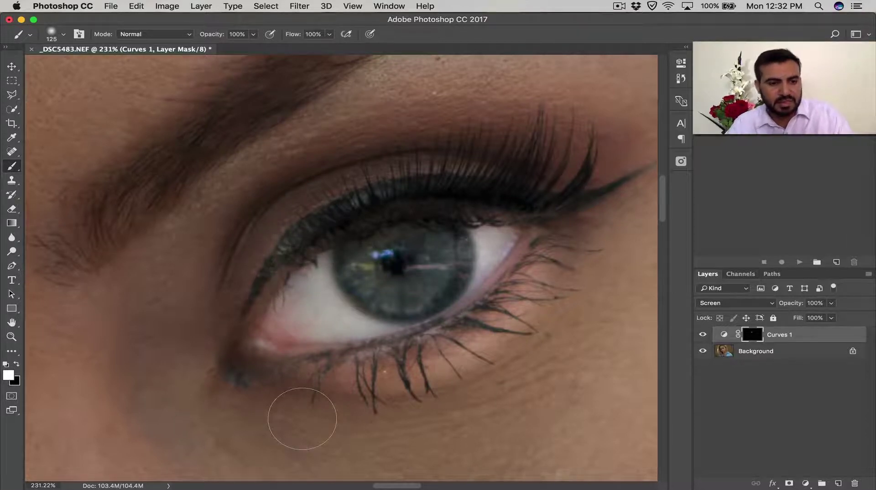
- Paint the upper lash line and corner black, and brighten the iris on the mask
{"action": "key", "text": "x"}
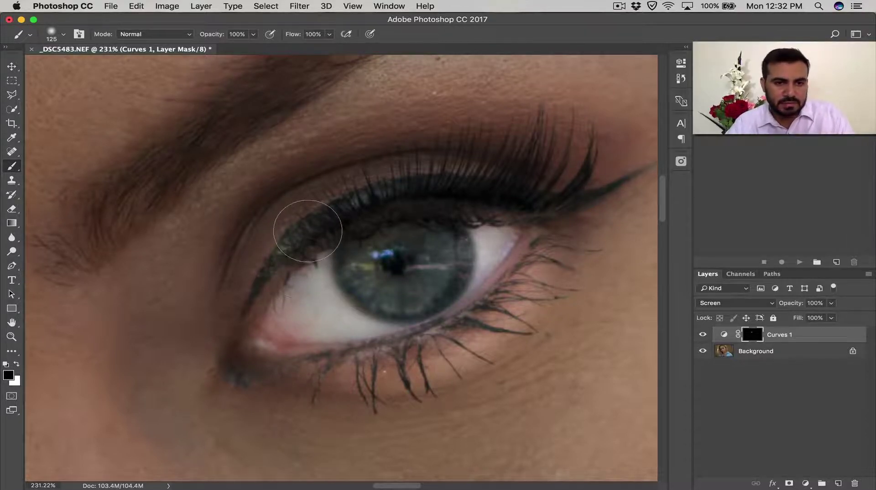
{"action": "mouse_move", "coordinate": [304, 215]}
{"action": "left_mouse_down"}
{"action": "mouse_move", "coordinate": [240, 284]}
{"action": "mouse_move", "coordinate": [203, 374]}
{"action": "mouse_move", "coordinate": [254, 382]}
{"action": "mouse_move", "coordinate": [382, 352]}
{"action": "mouse_move", "coordinate": [438, 357]}
{"action": "mouse_move", "coordinate": [484, 329]}
{"action": "mouse_move", "coordinate": [543, 249]}
{"action": "left_mouse_up"}
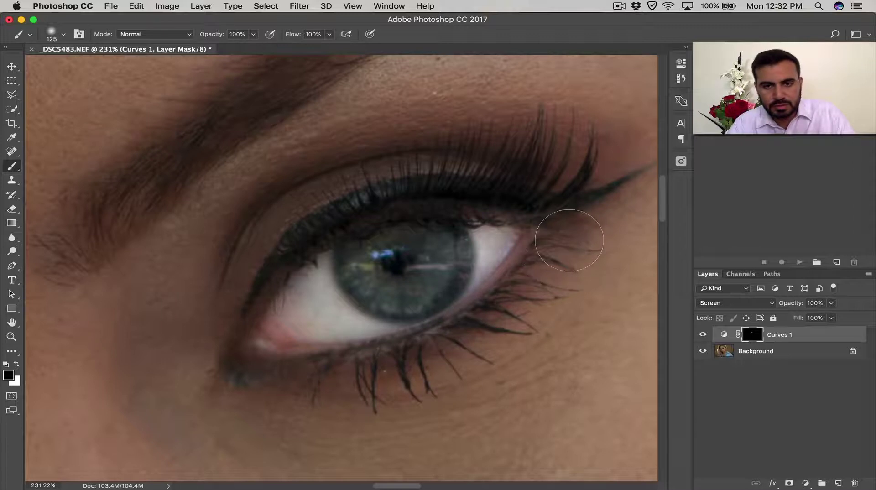
{"action": "mouse_move", "coordinate": [436, 243]}
{"action": "left_mouse_down"}
{"action": "mouse_move", "coordinate": [372, 254]}
{"action": "mouse_move", "coordinate": [374, 273]}
{"action": "mouse_move", "coordinate": [401, 290]}
{"action": "mouse_move", "coordinate": [381, 254]}
{"action": "mouse_move", "coordinate": [411, 232]}
{"action": "mouse_move", "coordinate": [431, 266]}
{"action": "left_mouse_up"}
{"action": "scroll", "coordinate": [400, 335], "scroll_direction": "up", "scroll_amount": 5}
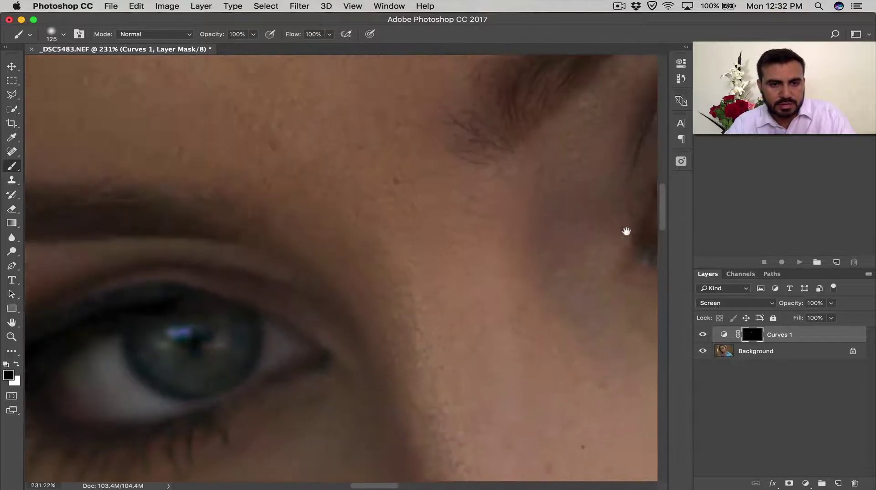
- Pan to the left eye and paint its whites white on the mask
{"action": "left_click_drag", "start_coordinate": [401, 335], "coordinate": [483, 299]}
{"action": "key", "text": "x"}
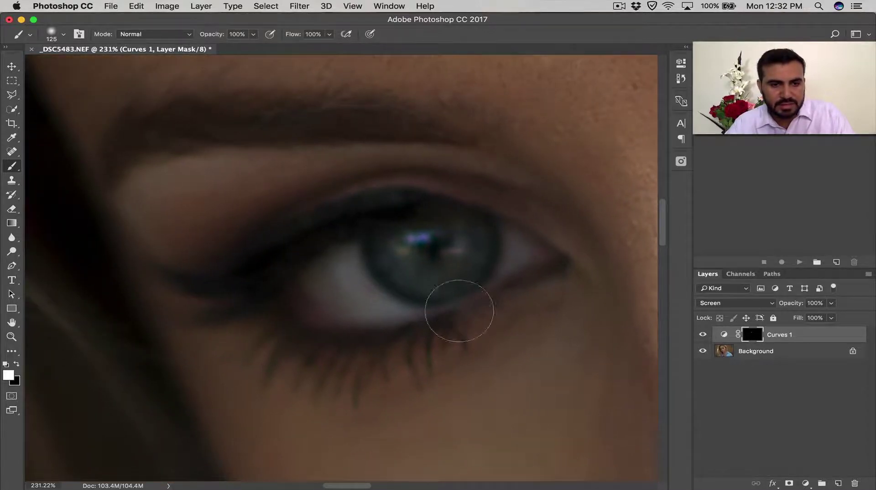
{"action": "mouse_move", "coordinate": [382, 307]}
{"action": "left_mouse_down"}
{"action": "mouse_move", "coordinate": [338, 308]}
{"action": "mouse_move", "coordinate": [336, 280]}
{"action": "mouse_move", "coordinate": [304, 298]}
{"action": "mouse_move", "coordinate": [391, 318]}
{"action": "left_mouse_up"}
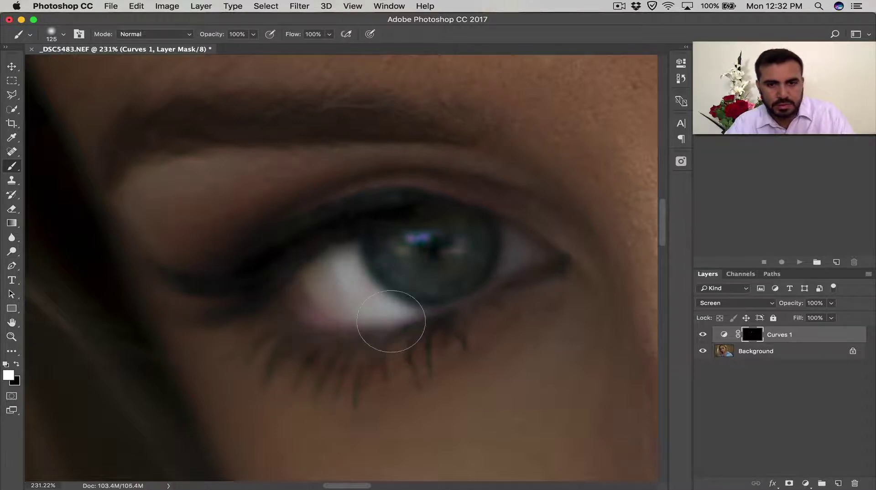
{"action": "mouse_move", "coordinate": [511, 270]}
{"action": "left_mouse_down"}
{"action": "mouse_move", "coordinate": [528, 244]}
{"action": "mouse_move", "coordinate": [512, 290]}
{"action": "left_mouse_up"}
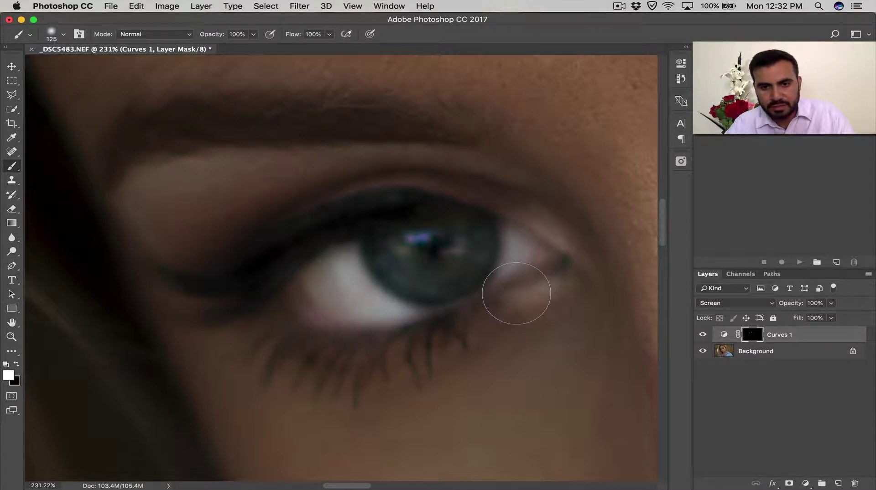
- Paint black below the eye corner and along the lower lash line
{"action": "key", "text": "x"}
{"action": "mouse_move", "coordinate": [499, 327]}
{"action": "left_mouse_down"}
{"action": "mouse_move", "coordinate": [553, 303]}
{"action": "mouse_move", "coordinate": [522, 313]}
{"action": "left_mouse_up"}
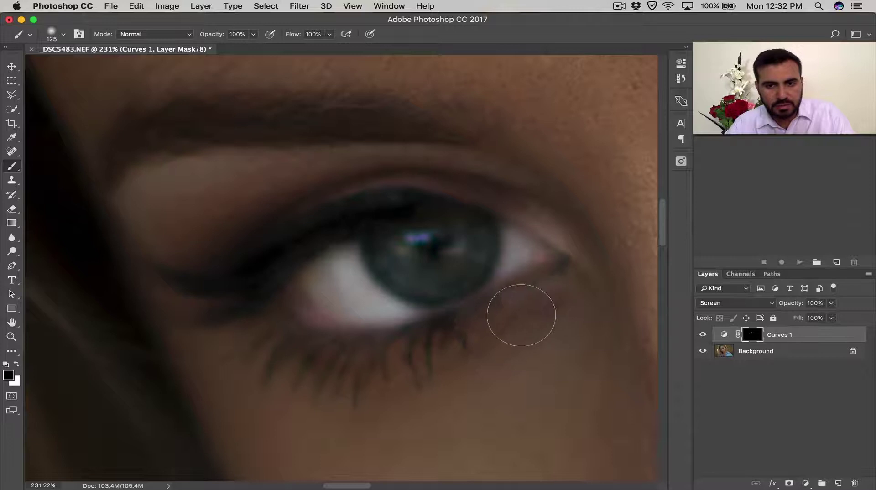
{"action": "mouse_move", "coordinate": [468, 342]}
{"action": "left_mouse_down"}
{"action": "mouse_move", "coordinate": [333, 372]}
{"action": "mouse_move", "coordinate": [235, 344]}
{"action": "mouse_move", "coordinate": [290, 264]}
{"action": "mouse_move", "coordinate": [245, 254]}
{"action": "mouse_move", "coordinate": [357, 190]}
{"action": "mouse_move", "coordinate": [411, 171]}
{"action": "mouse_move", "coordinate": [485, 166]}
{"action": "mouse_move", "coordinate": [421, 228]}
{"action": "mouse_move", "coordinate": [416, 264]}
{"action": "mouse_move", "coordinate": [411, 215]}
{"action": "mouse_move", "coordinate": [449, 251]}
{"action": "left_mouse_up"}
{"action": "key", "text": "ctrl+0"}
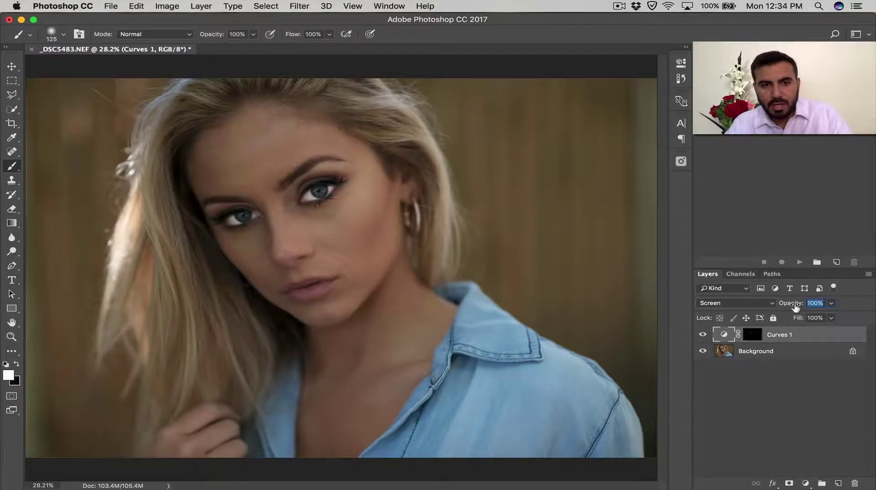
- Lower the Curves 1 layer opacity to 39%
{"action": "left_click_drag", "start_coordinate": [795, 309], "coordinate": [757, 314]}
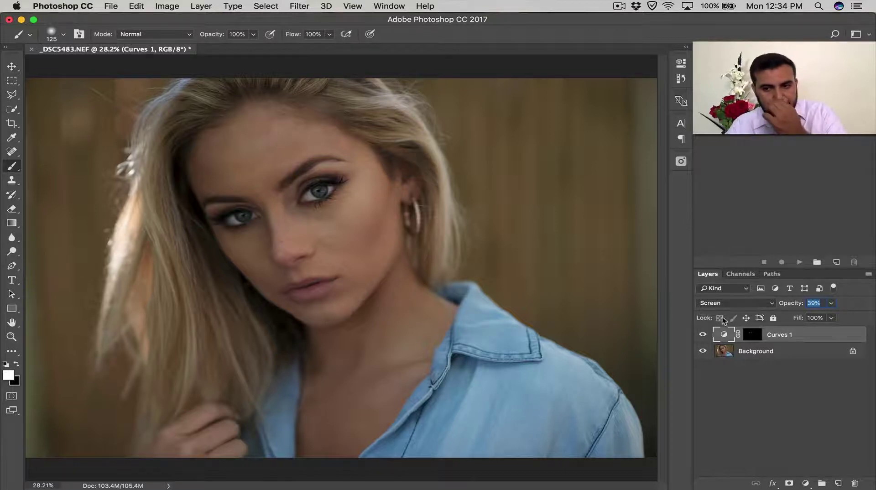
{"action": "right_click", "coordinate": [820, 338]}
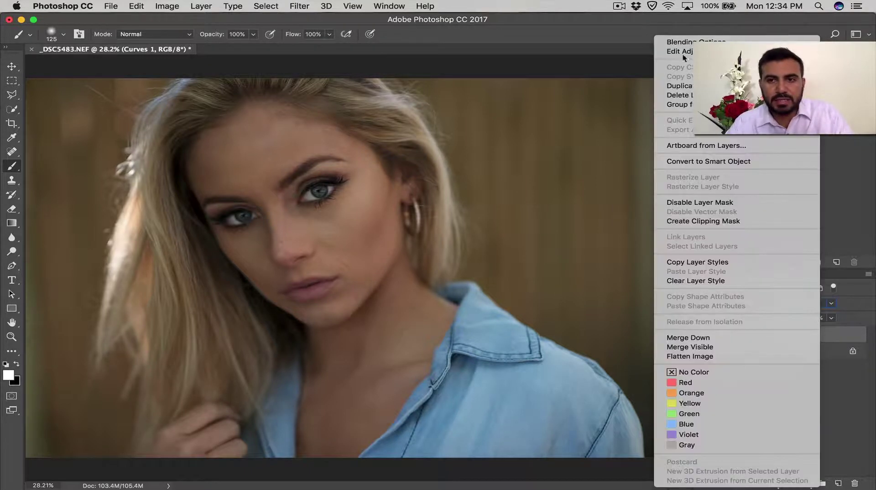
- Open Blending Options for Curves 1 and zoom in close on an eye
{"action": "left_click", "coordinate": [690, 42]}
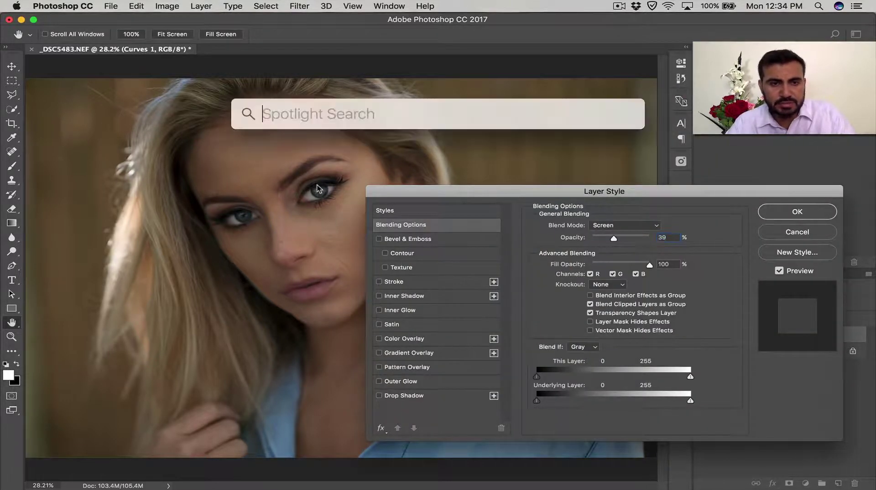
{"action": "left_click", "coordinate": [349, 308], "text": "super"}
{"action": "left_click", "coordinate": [308, 205], "text": "super"}
{"action": "scroll", "coordinate": [308, 205], "scroll_direction": "down", "scroll_amount": 5}
{"action": "scroll", "coordinate": [308, 205], "scroll_direction": "left", "scroll_amount": 3}
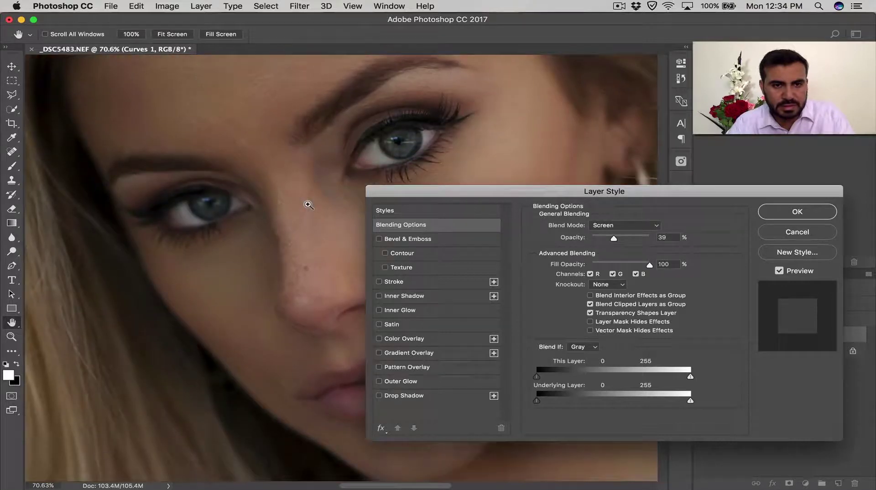
{"action": "left_click_drag", "start_coordinate": [364, 124], "coordinate": [254, 237]}
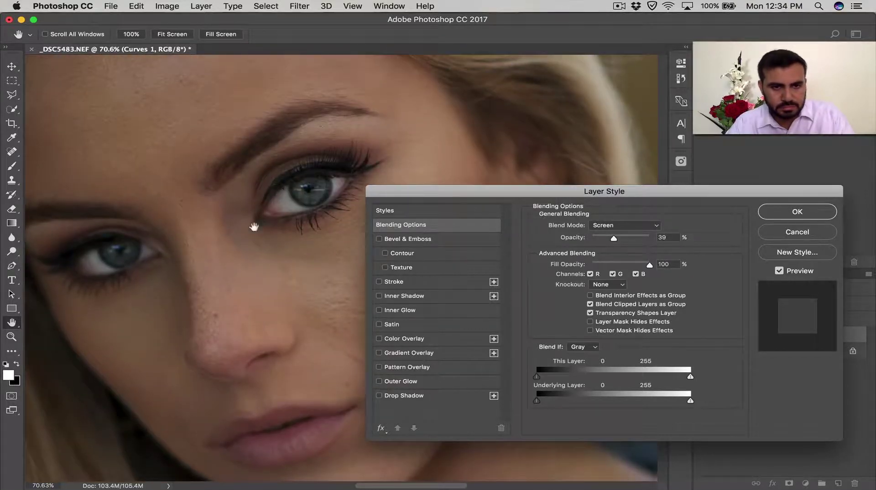
{"action": "scroll", "coordinate": [301, 167], "scroll_direction": "left", "scroll_amount": 4}
{"action": "scroll", "coordinate": [301, 168], "scroll_direction": "down", "scroll_amount": 6}
{"action": "mouse_move", "coordinate": [384, 134]}
{"action": "left_mouse_down"}
{"action": "mouse_move", "coordinate": [209, 307]}
{"action": "mouse_move", "coordinate": [160, 385]}
{"action": "left_mouse_up"}
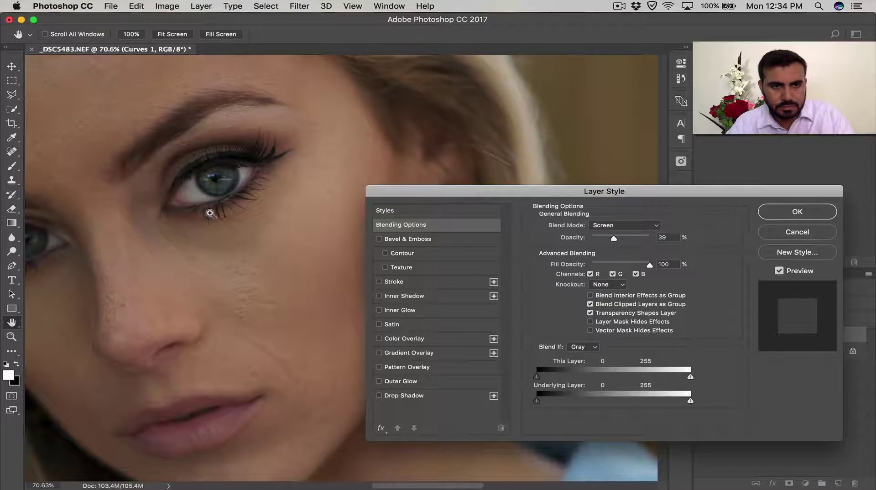
{"action": "left_click_drag", "start_coordinate": [228, 239], "coordinate": [275, 314]}
{"action": "left_click_drag", "start_coordinate": [260, 230], "coordinate": [260, 401]}
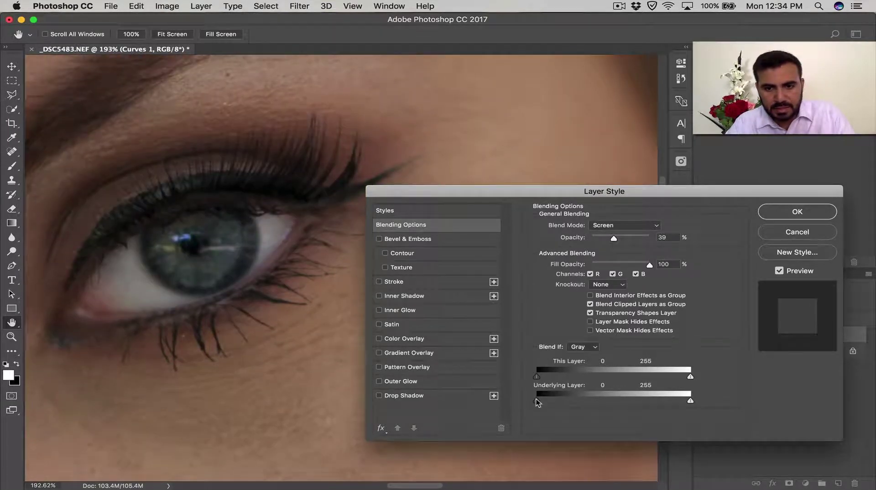
- Split the Underlying Layer black slider to 30/78 and confirm
{"action": "mouse_move", "coordinate": [537, 403]}
{"action": "left_mouse_down"}
{"action": "mouse_move", "coordinate": [577, 404]}
{"action": "mouse_move", "coordinate": [561, 404]}
{"action": "left_mouse_up"}
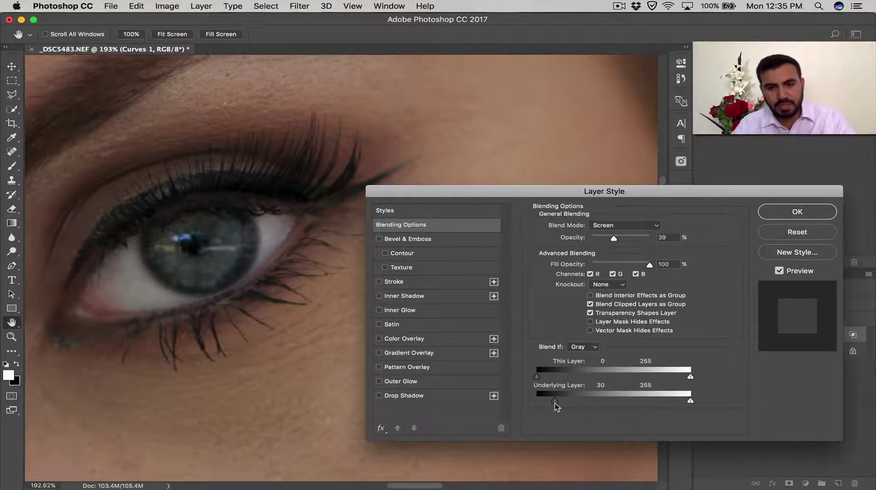
{"action": "left_click_drag", "start_coordinate": [562, 405], "coordinate": [585, 411]}
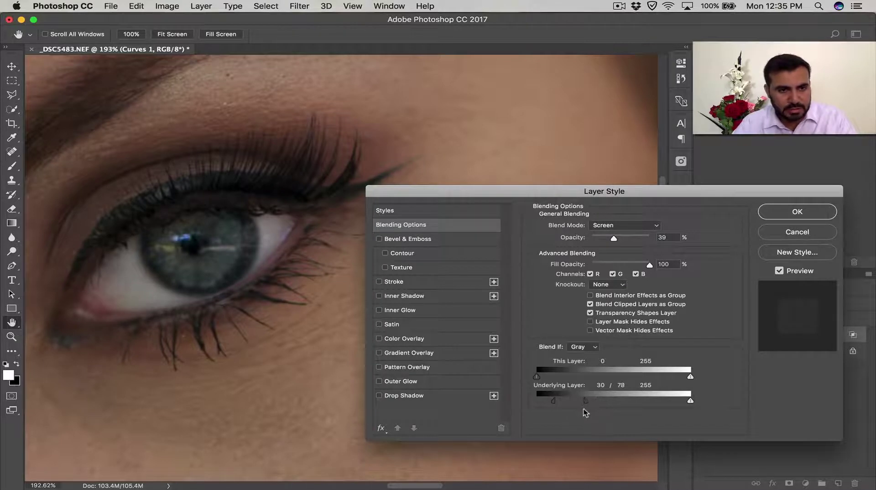
{"action": "left_click", "coordinate": [779, 210]}
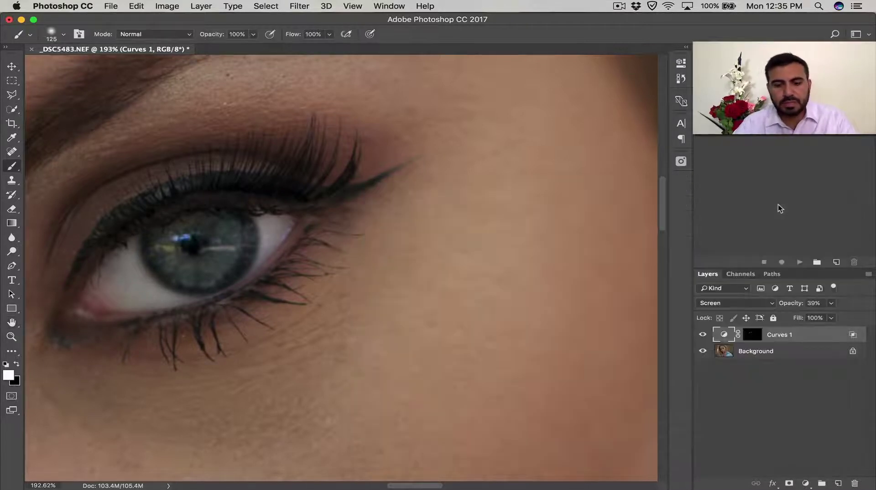
- Add Curves 2, darkening midtones and lifting highlights with the targeted adjustment tool
{"action": "key", "text": "ctrl+0"}
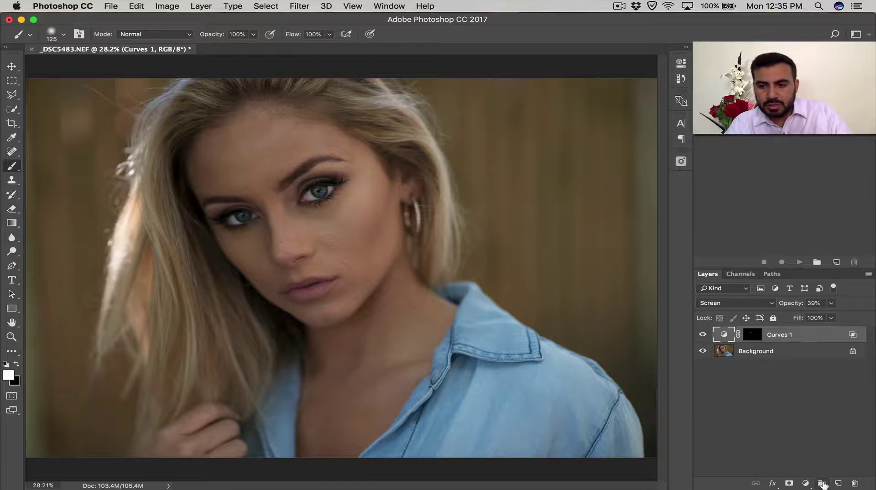
{"action": "left_click", "coordinate": [806, 483]}
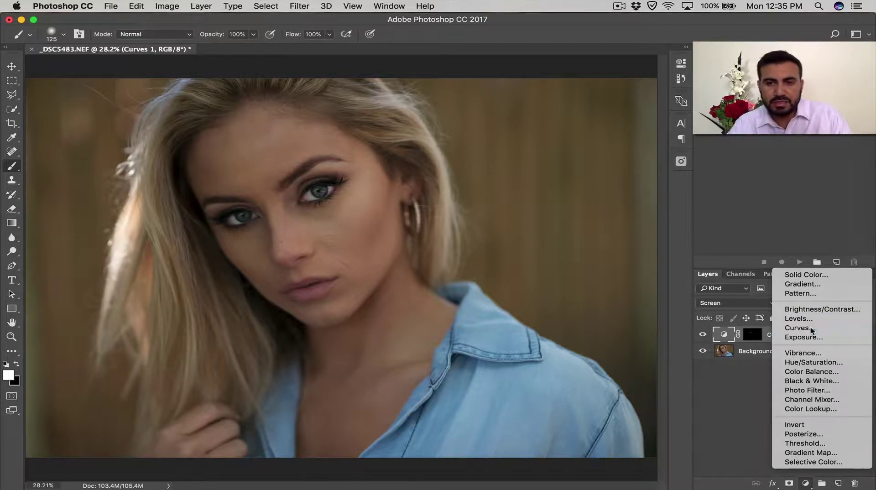
{"action": "left_click", "coordinate": [797, 328]}
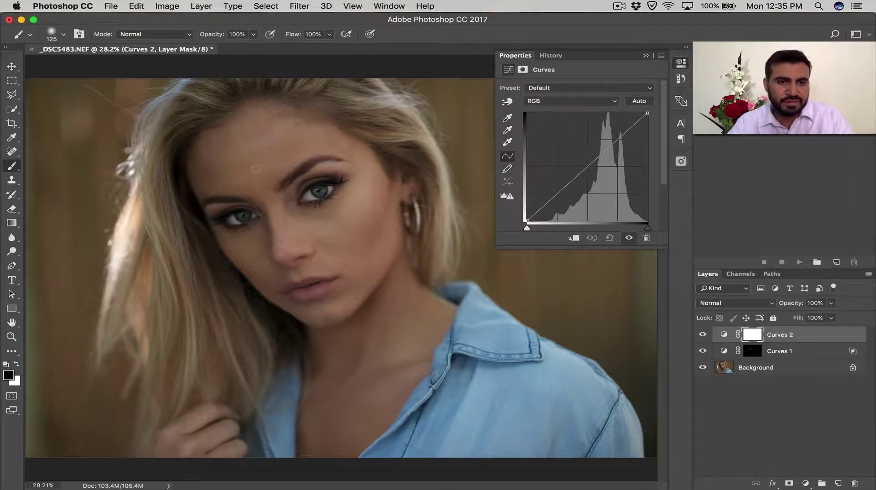
{"action": "left_click", "coordinate": [508, 102]}
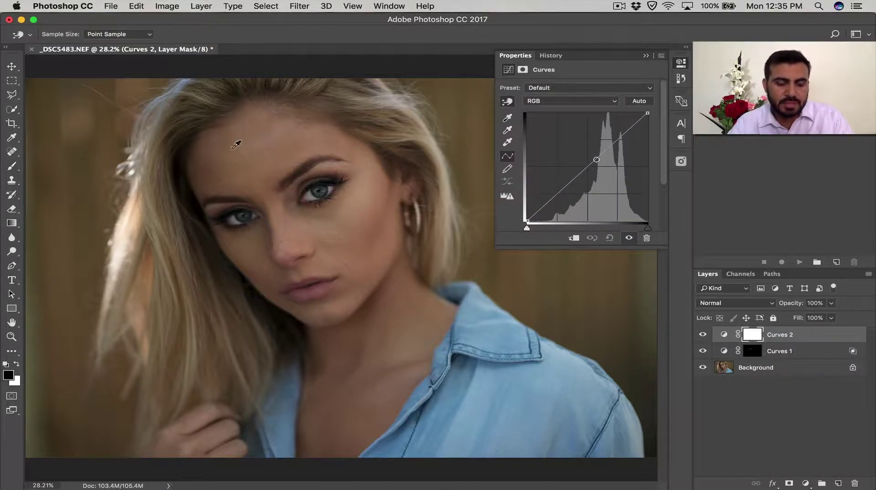
{"action": "left_click", "coordinate": [253, 157]}
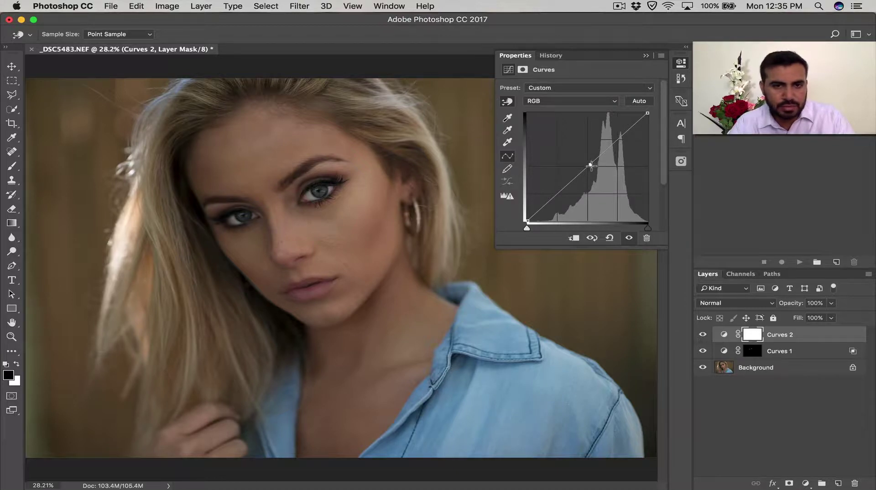
{"action": "left_click_drag", "start_coordinate": [591, 165], "coordinate": [595, 171]}
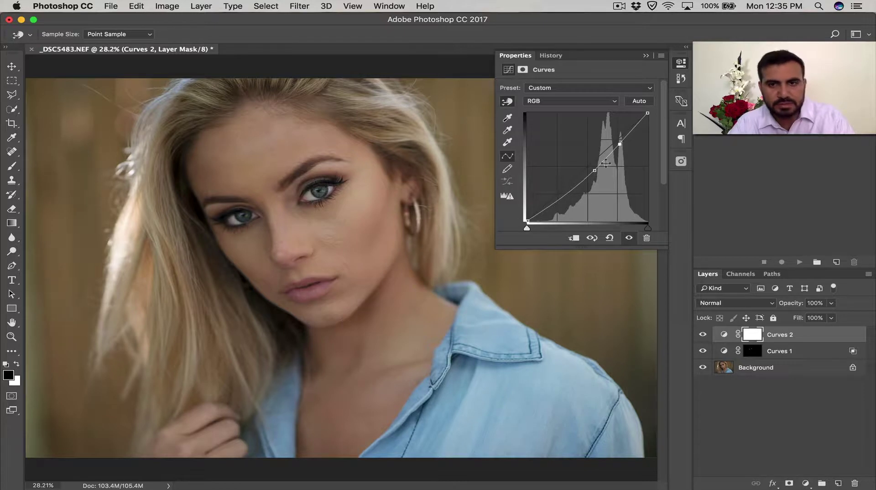
{"action": "left_click_drag", "start_coordinate": [620, 145], "coordinate": [618, 147]}
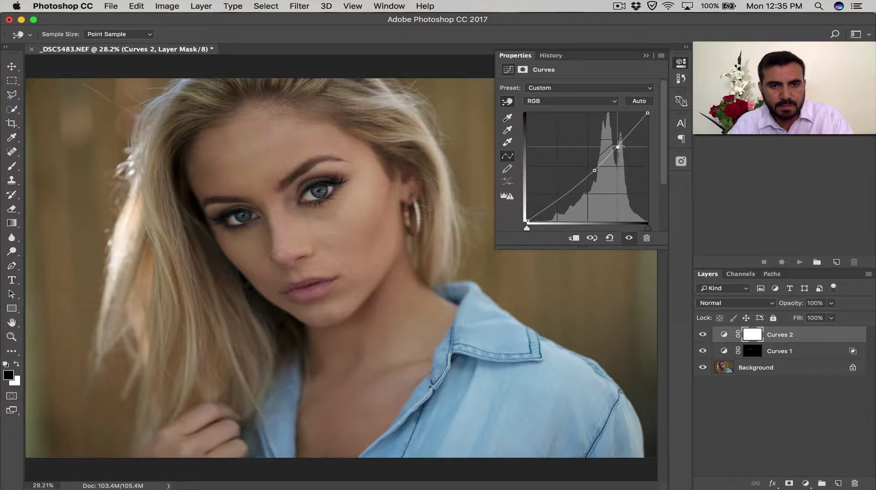
{"action": "left_click", "coordinate": [682, 64]}
{"action": "left_click", "coordinate": [703, 335]}
{"action": "left_click", "coordinate": [703, 335]}
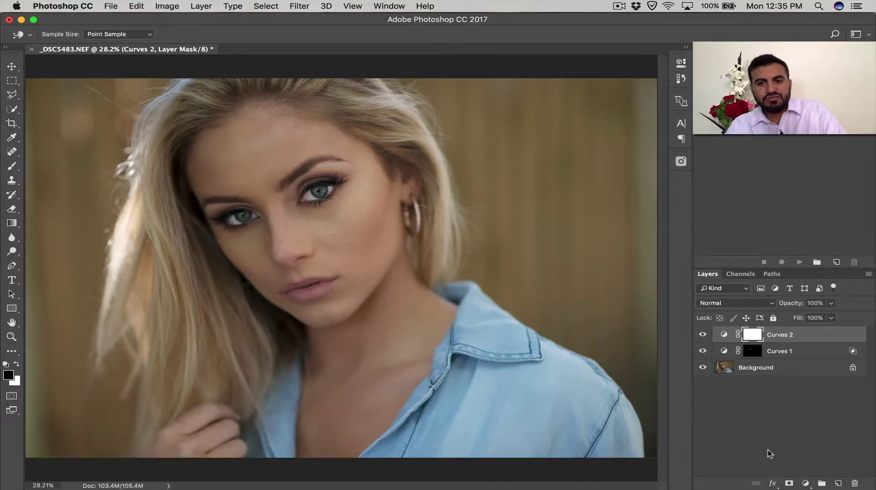
- Create Layer 1 with a white radial gradient from the lips to the top-right corner
{"action": "left_click", "coordinate": [839, 484]}
{"action": "key", "text": "x"}
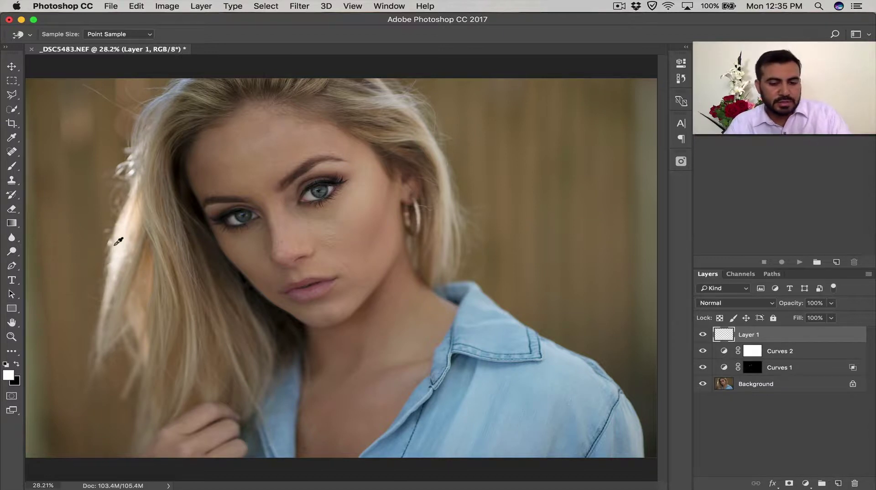
{"action": "key", "text": "v"}
{"action": "key", "text": "g"}
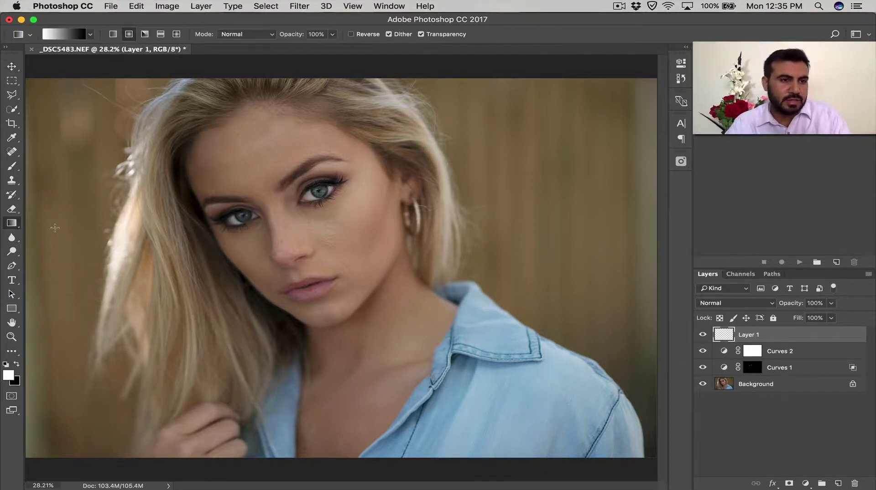
{"action": "left_click", "coordinate": [128, 34]}
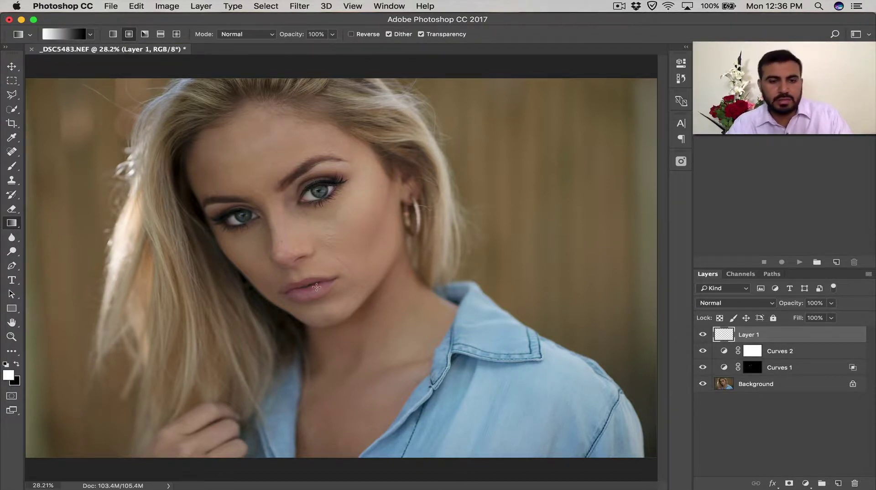
{"action": "left_click_drag", "start_coordinate": [317, 287], "coordinate": [741, 28]}
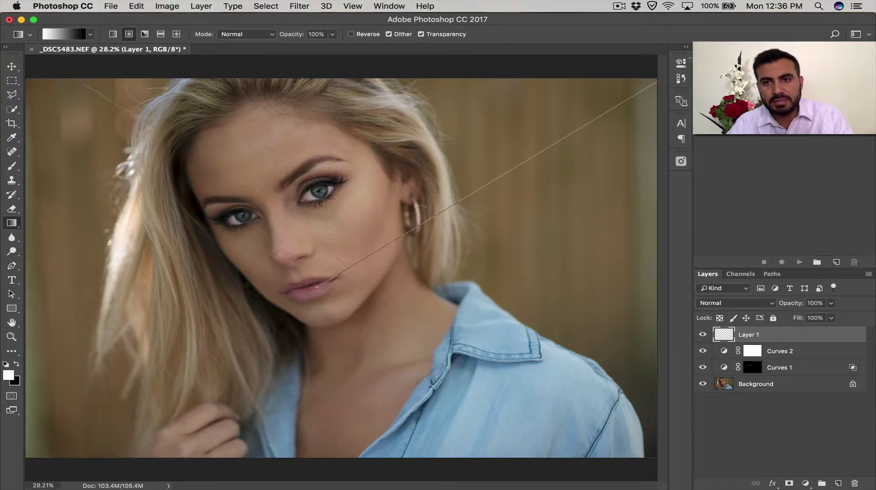
{"action": "left_click_drag", "start_coordinate": [741, 28], "coordinate": [743, 27]}
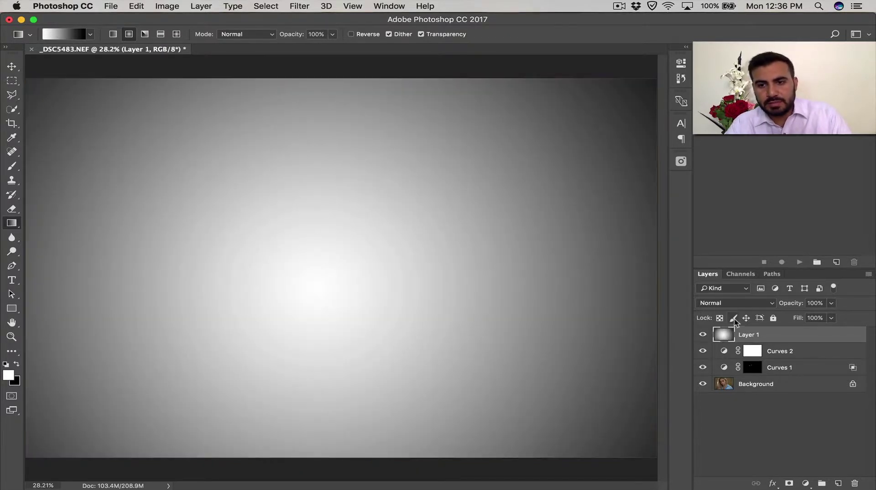
{"action": "left_click", "coordinate": [735, 303]}
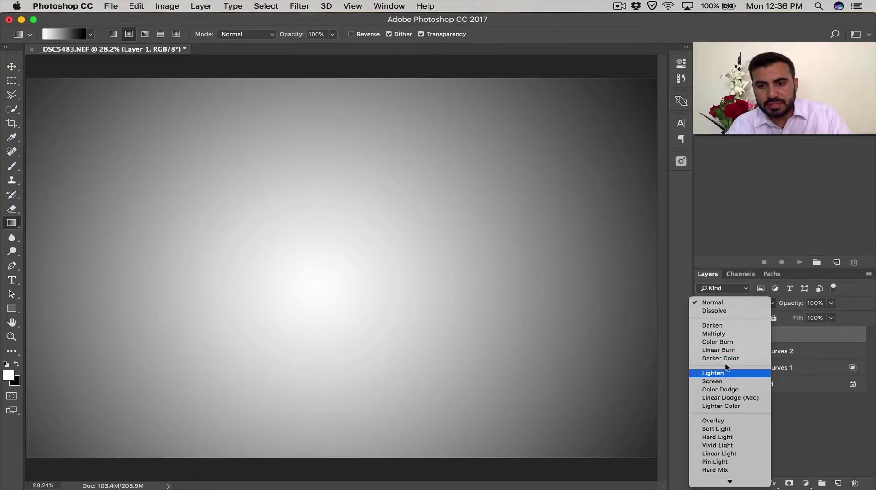
- Set Layer 1 to Multiply blending at 67% opacity
{"action": "left_click", "coordinate": [723, 334]}
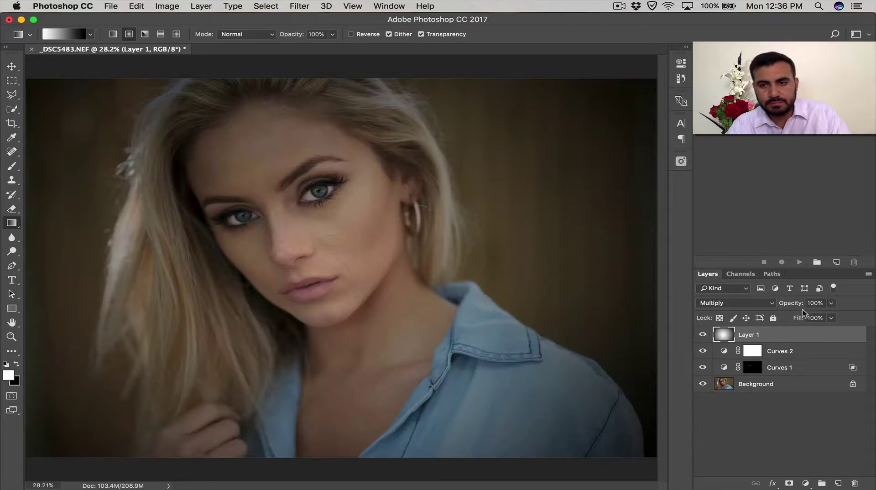
{"action": "left_click_drag", "start_coordinate": [797, 306], "coordinate": [778, 309]}
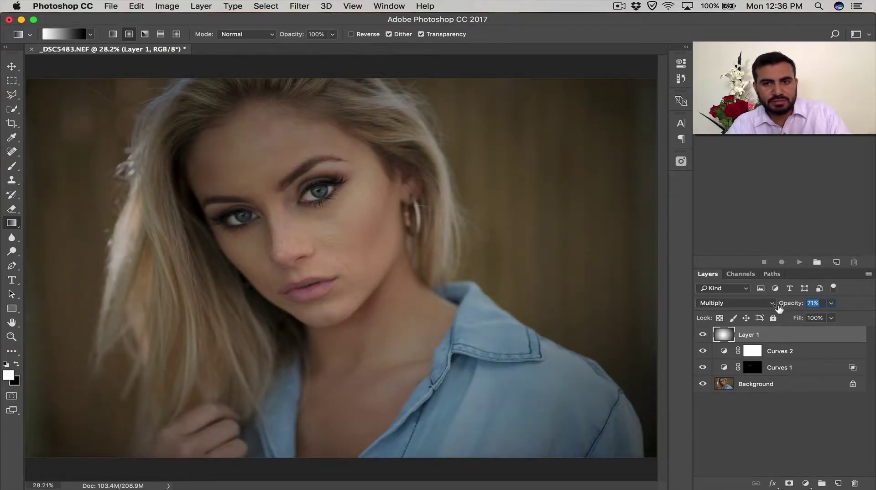
{"action": "left_click_drag", "start_coordinate": [778, 310], "coordinate": [778, 309]}
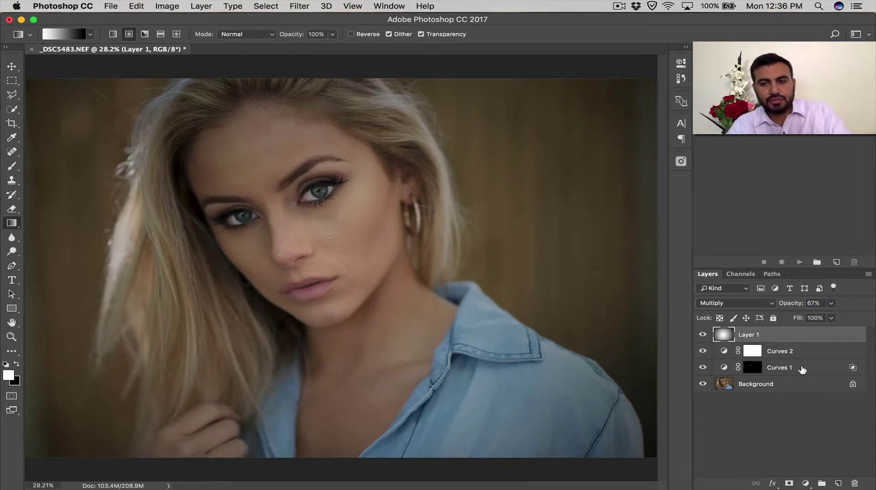
{"action": "left_click", "coordinate": [807, 483]}
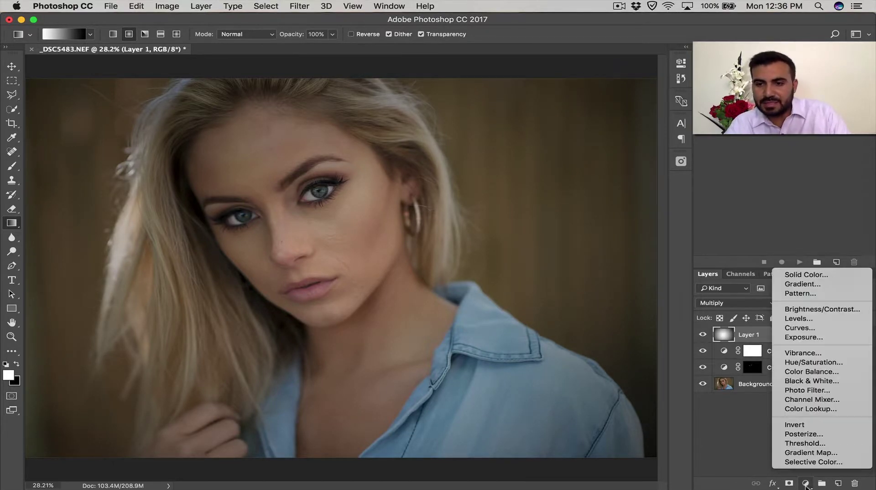
- Add Curves 3 with its Blue channel shadow point lifted slightly, comparing before and after
{"action": "left_click", "coordinate": [802, 328]}
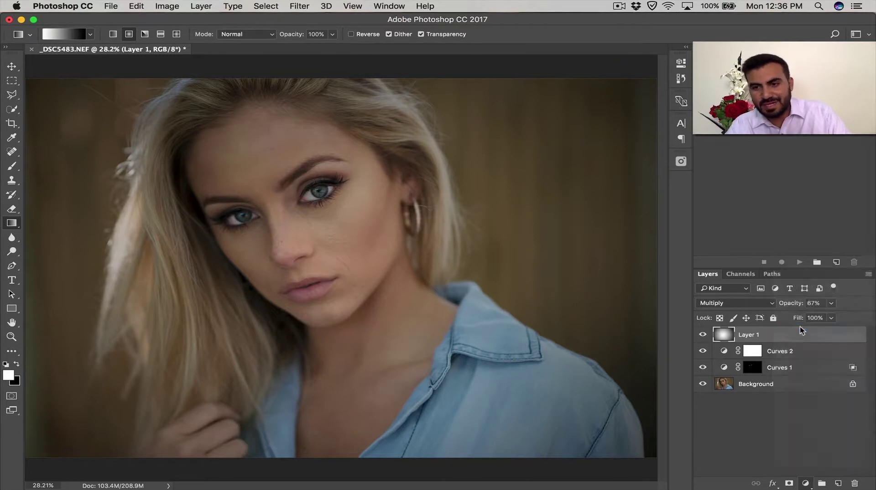
{"action": "left_click", "coordinate": [556, 101]}
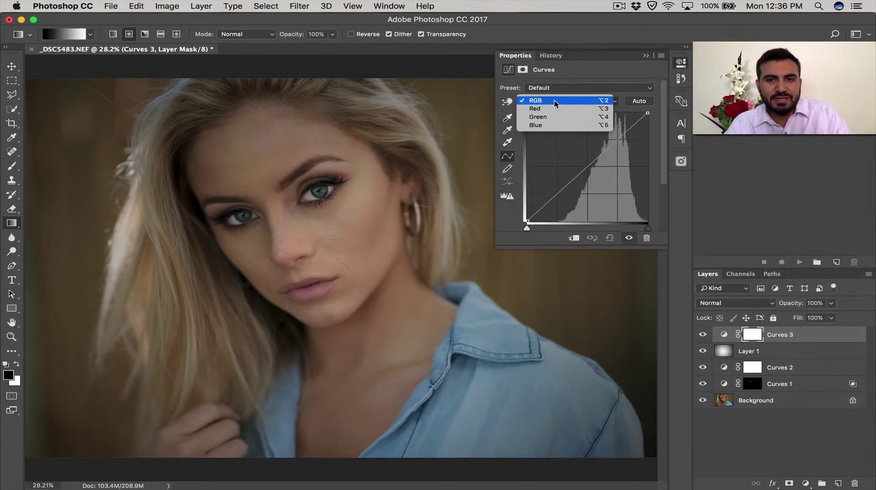
{"action": "left_click", "coordinate": [543, 126]}
{"action": "left_click_drag", "start_coordinate": [529, 210], "coordinate": [529, 224]}
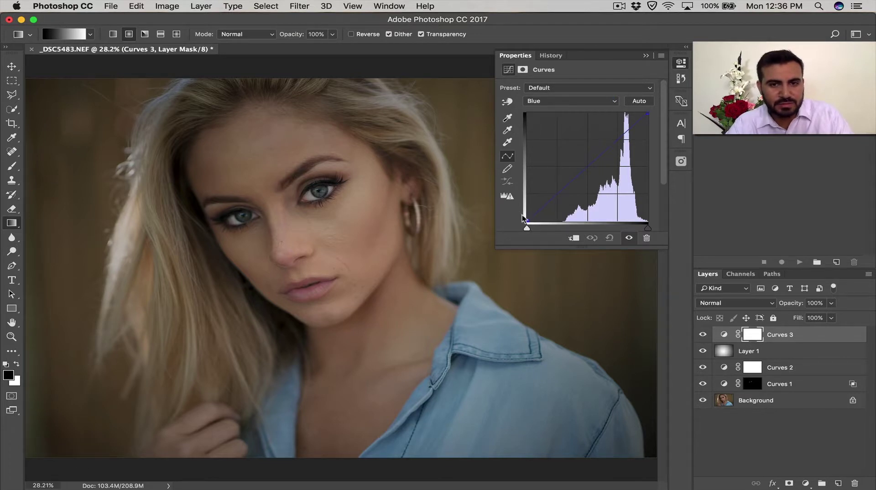
{"action": "left_click_drag", "start_coordinate": [527, 220], "coordinate": [521, 216]}
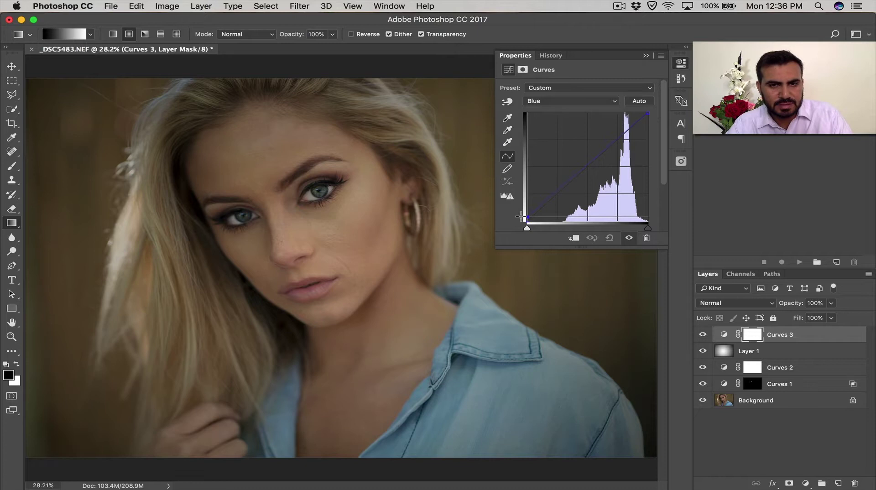
{"action": "left_click", "coordinate": [703, 335]}
{"action": "left_click", "coordinate": [703, 335]}
{"action": "left_click", "coordinate": [703, 336]}
{"action": "left_click", "coordinate": [703, 335]}
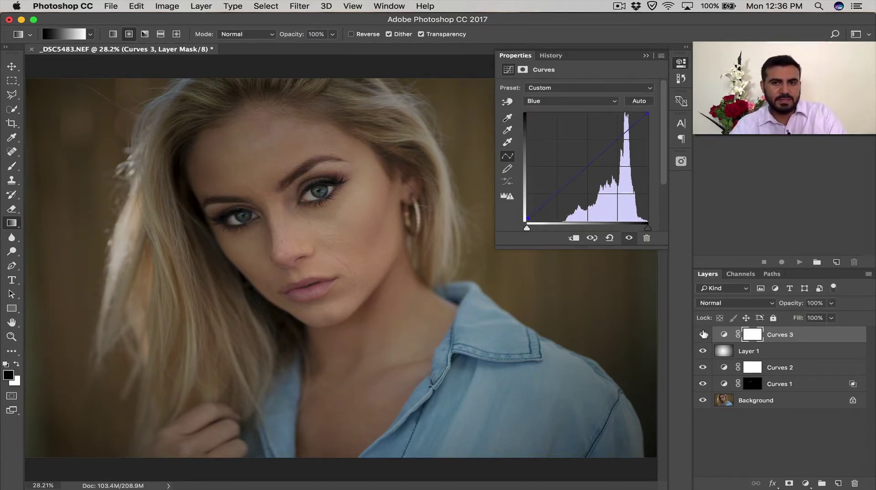
{"action": "left_click", "coordinate": [681, 63]}
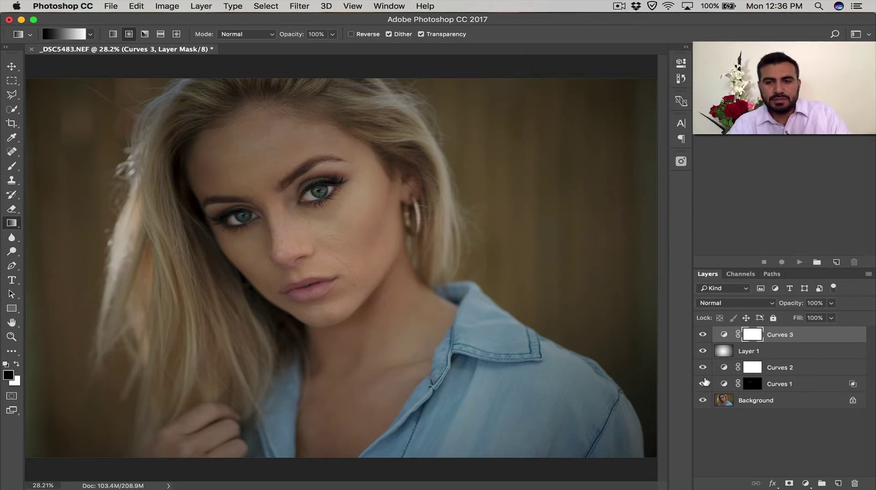
- Group Curves 1 through Curves 3 into Group 1 and toggle it to compare
{"action": "left_click", "coordinate": [785, 390], "text": "shift"}
{"action": "key", "text": "x"}
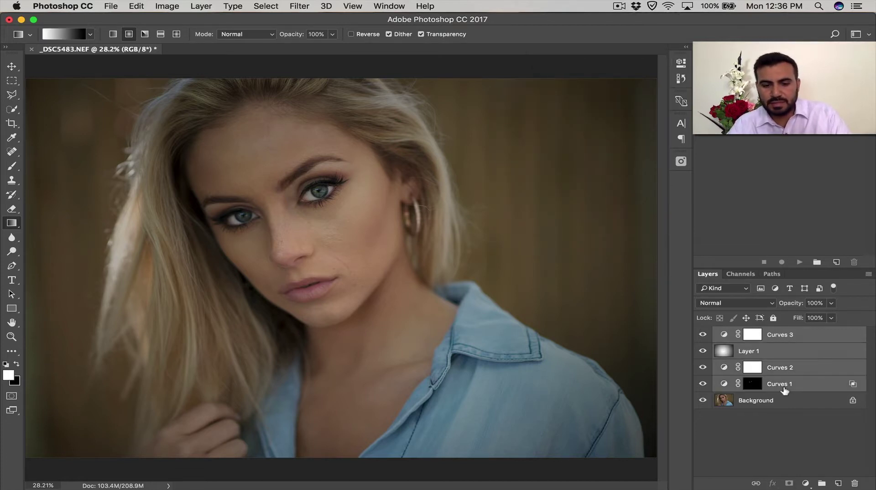
{"action": "key", "text": "ctrl+g"}
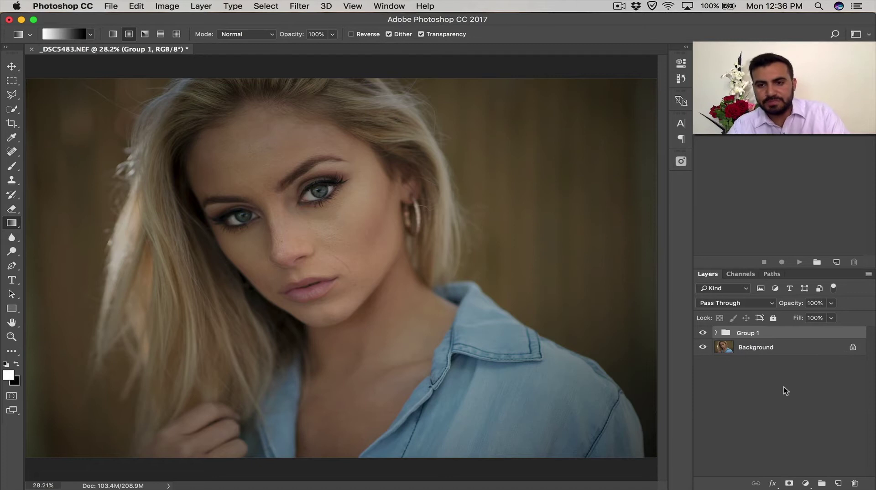
{"action": "left_click", "coordinate": [703, 335]}
{"action": "left_click", "coordinate": [703, 335]}
{"action": "left_click", "coordinate": [703, 334]}
{"action": "left_click", "coordinate": [703, 335]}
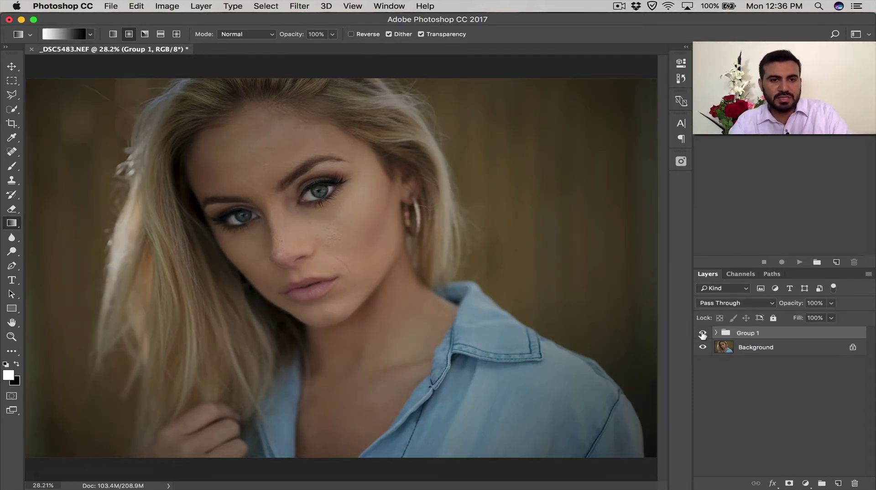